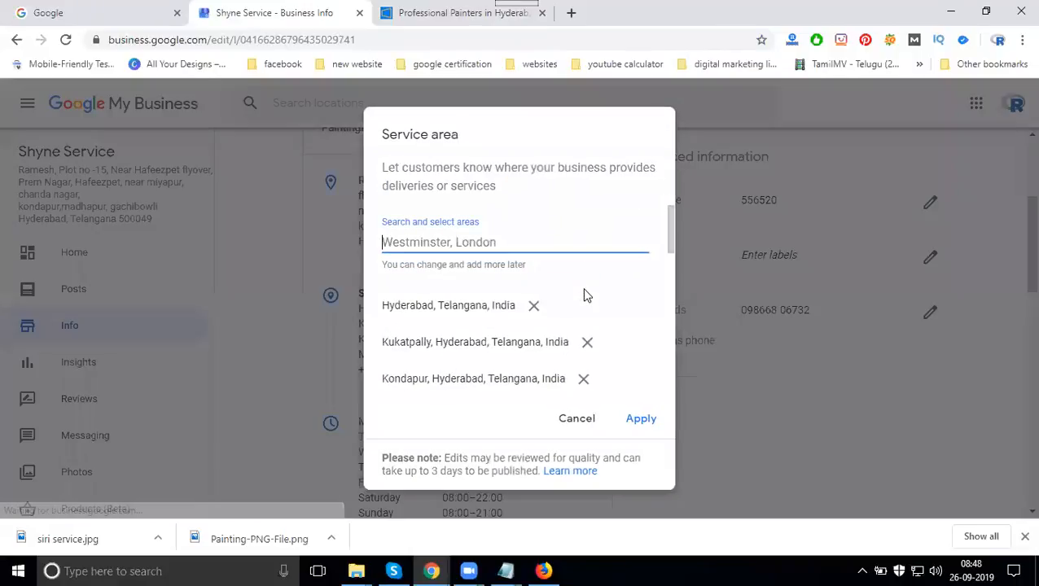
# Add Tellapur in Hyderabad, Patna in Bihar, and Kokapet in Hyderabad to the business's service areas
pyautogui.write('t')
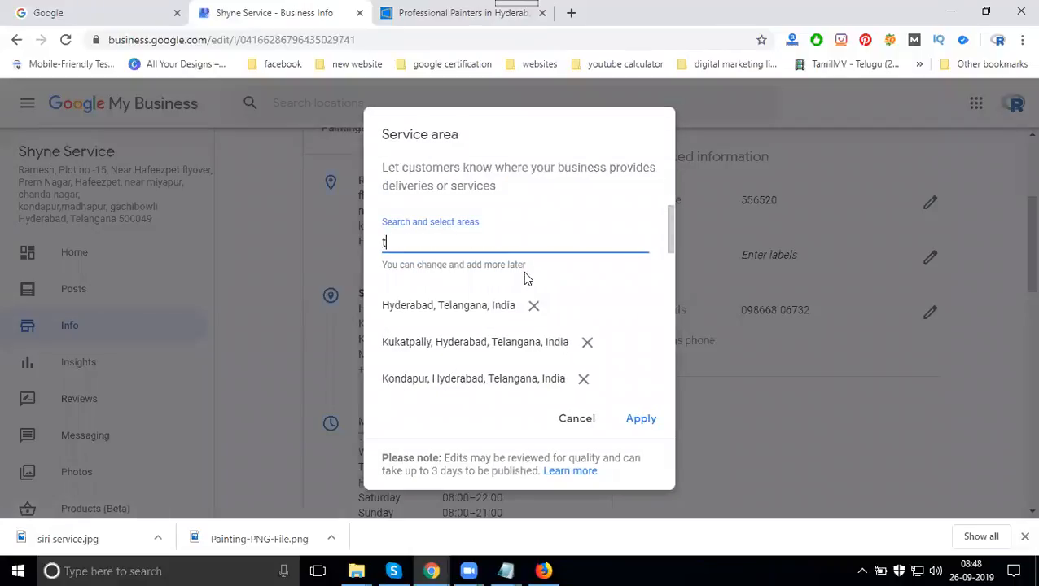
pyautogui.write('ellapur')
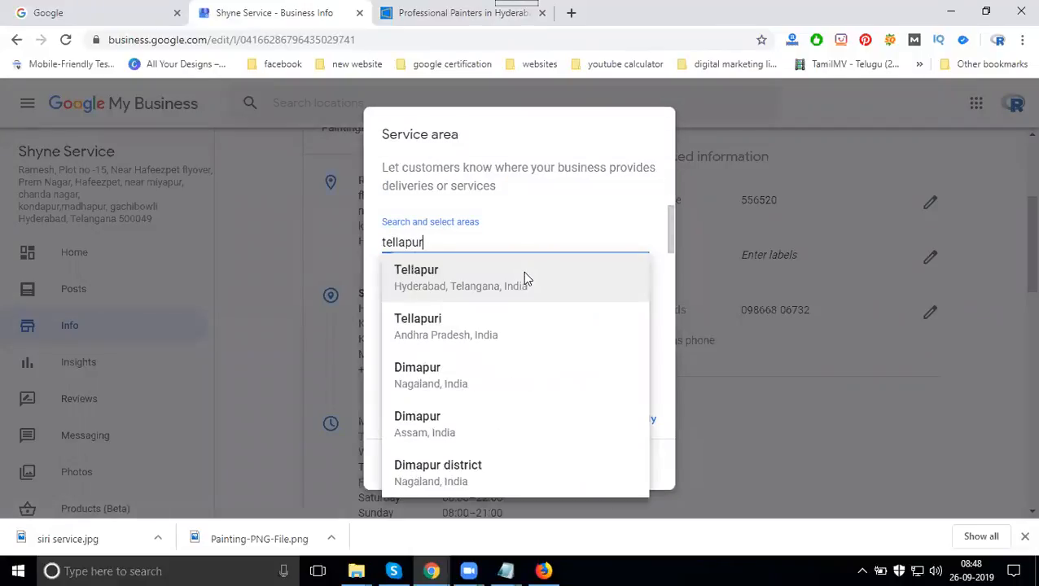
pyautogui.click(523, 271)
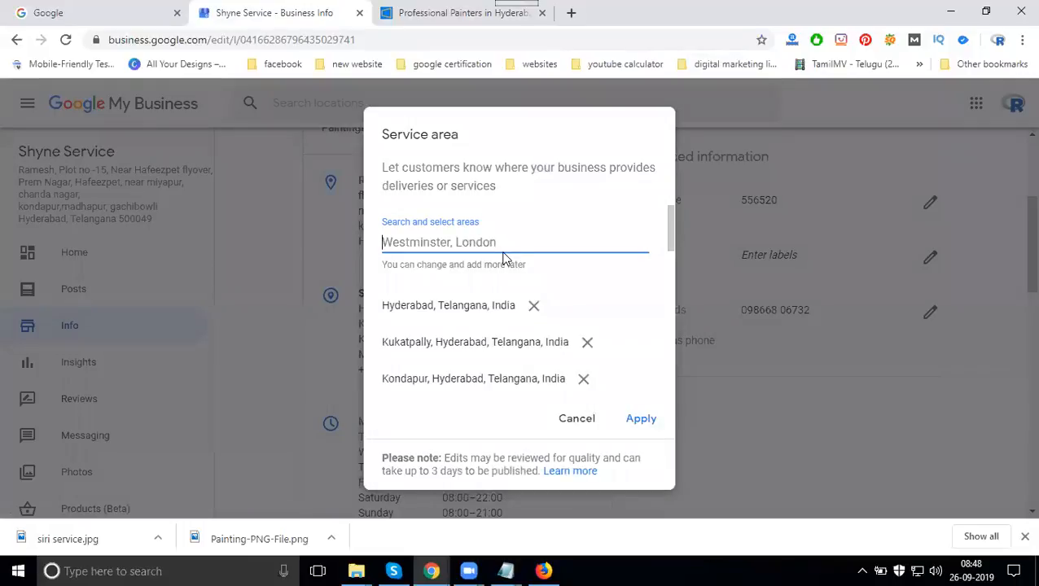
pyautogui.write('patna')
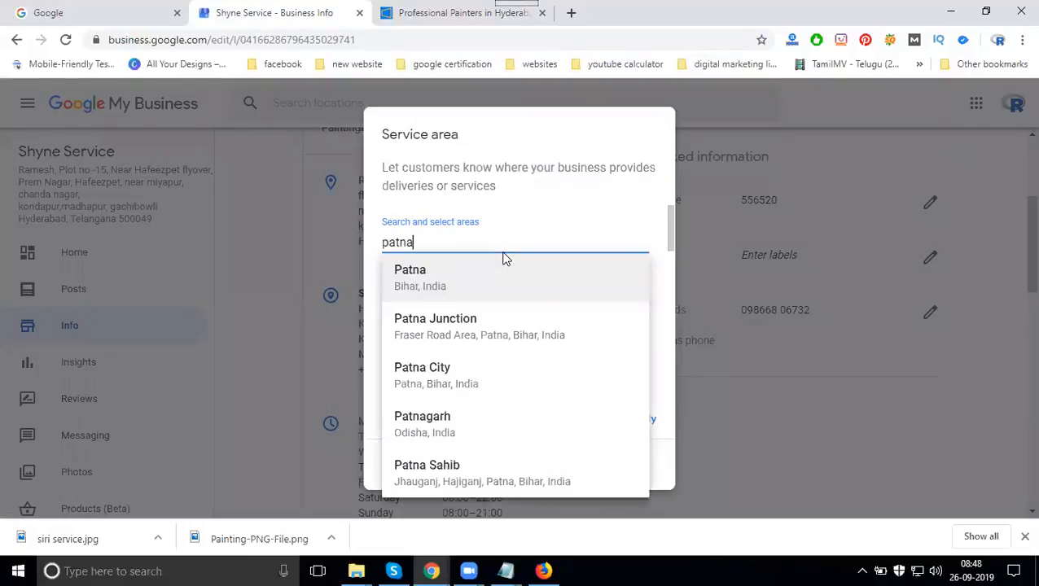
pyautogui.click(455, 278)
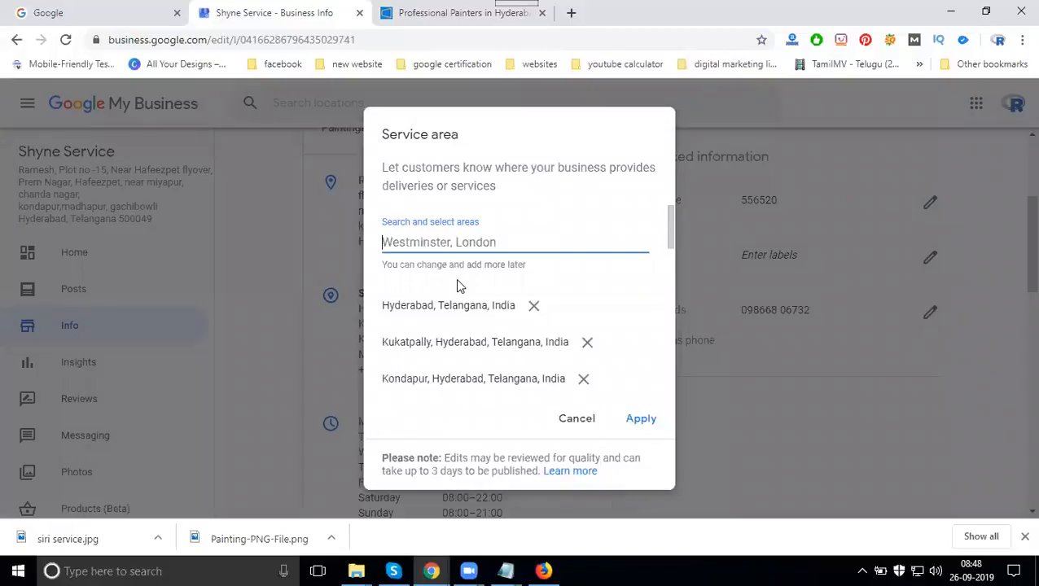
pyautogui.write('kokapet')
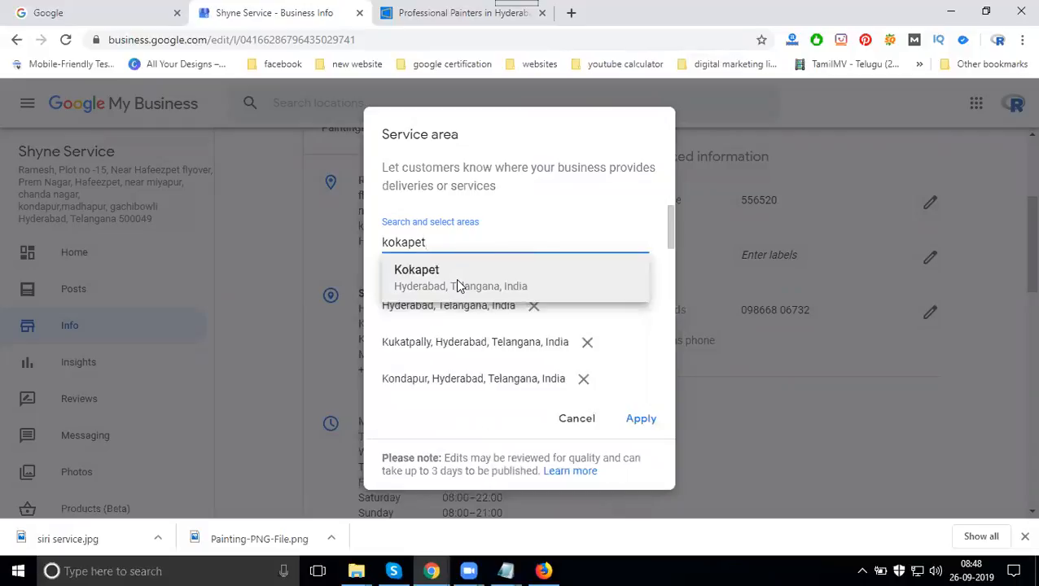
pyautogui.click(455, 278)
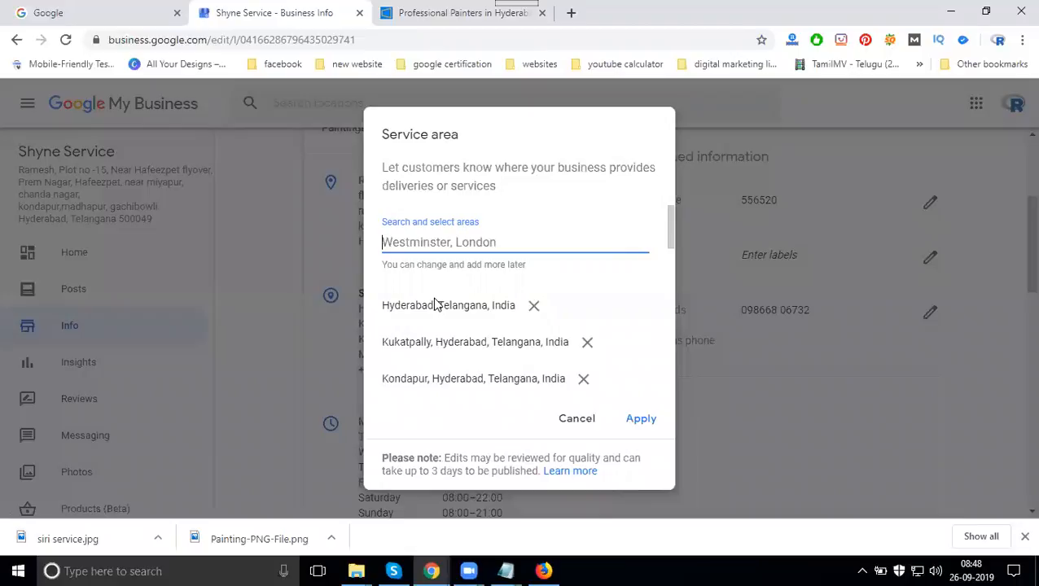
# Check the service area list through to its last entries and enter "bachu" as another area search
pyautogui.scroll(-10, 434, 302)
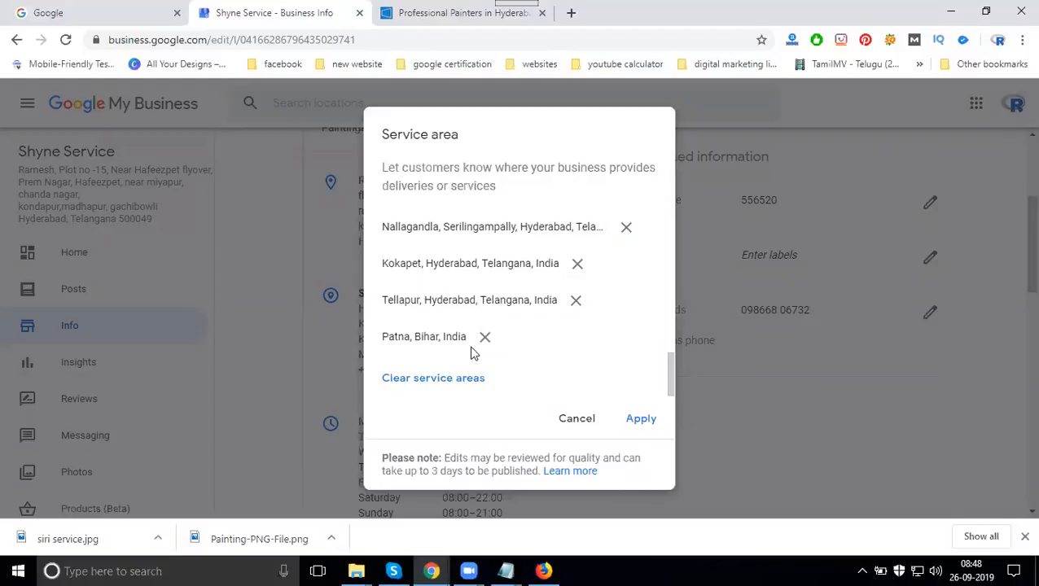
pyautogui.scroll(1, 457, 303)
pyautogui.scroll(5, 457, 304)
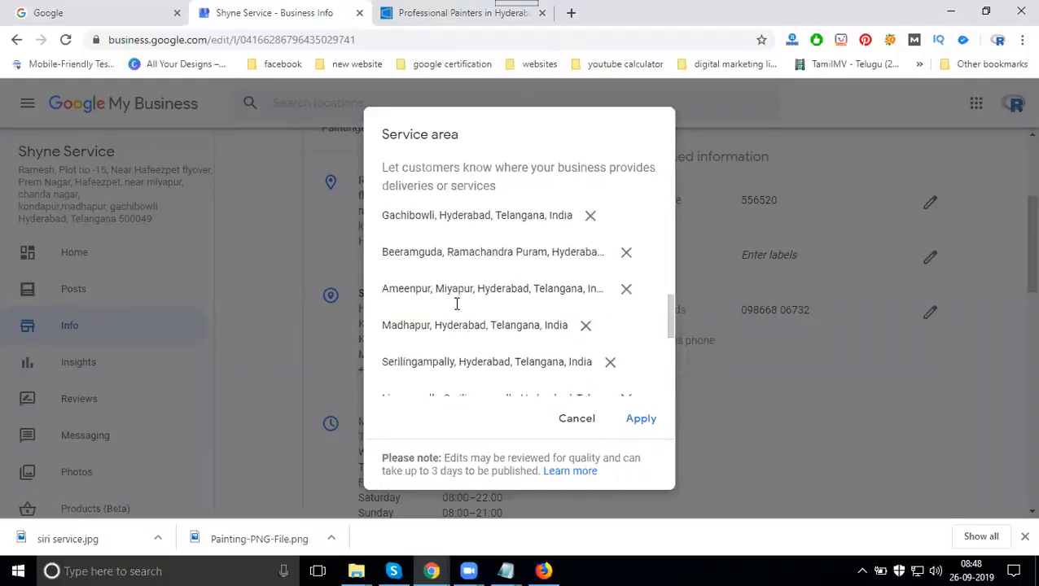
pyautogui.scroll(3, 457, 304)
pyautogui.click(456, 276)
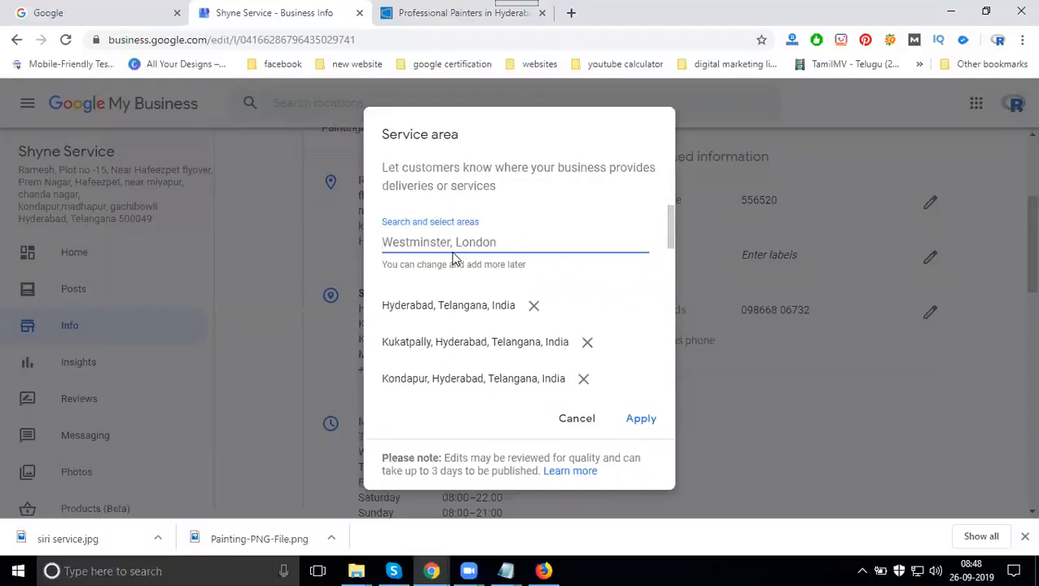
pyautogui.write('bachu')
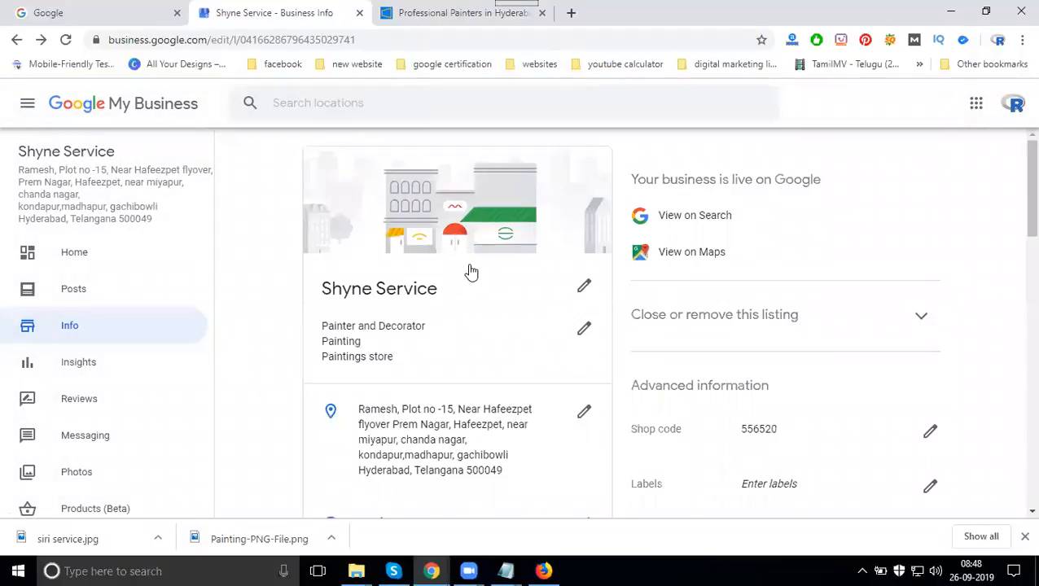
# Reopen the service area editor and add the first match for "bach" as well as Tellapur in Hyderabad
pyautogui.scroll(-3, 453, 324)
pyautogui.click(585, 219)
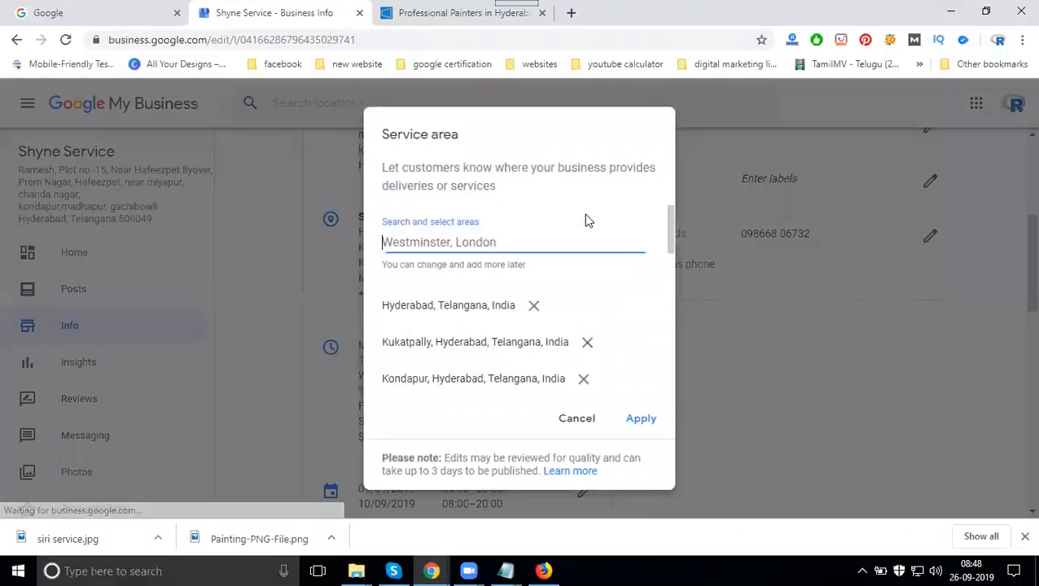
pyautogui.write('bach')
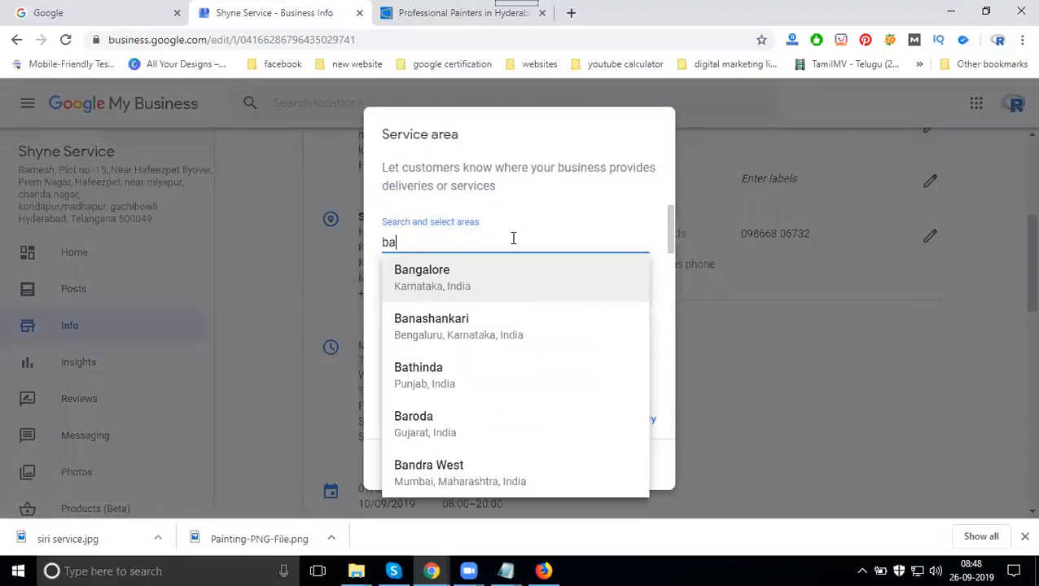
pyautogui.click(466, 275)
pyautogui.write('tell')
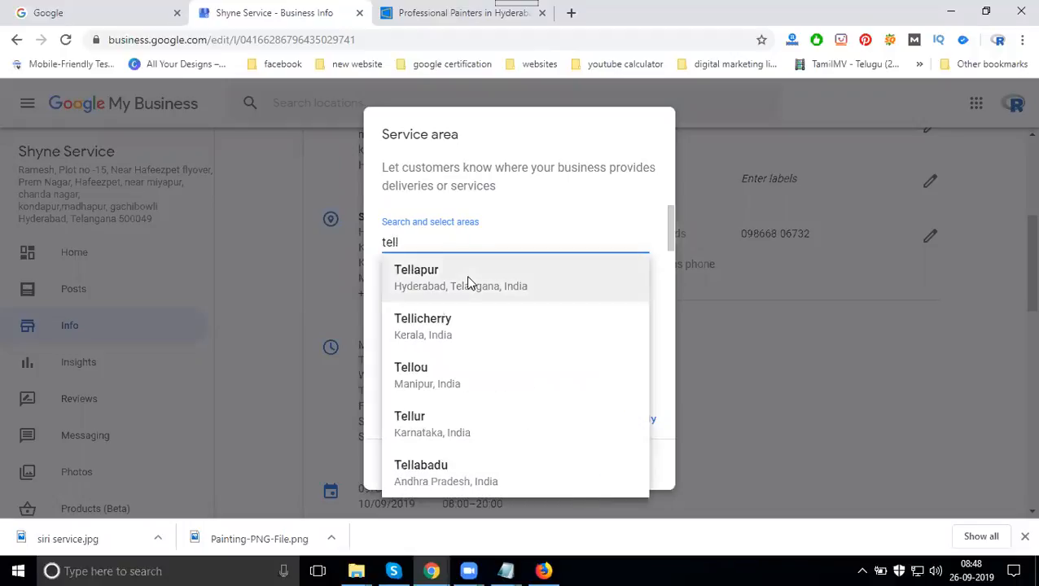
pyautogui.click(468, 280)
# Add the Hyderabad postal codes 500032, 500072 and 500081 as service areas and enter "hafee" as a further area
pyautogui.write('500')
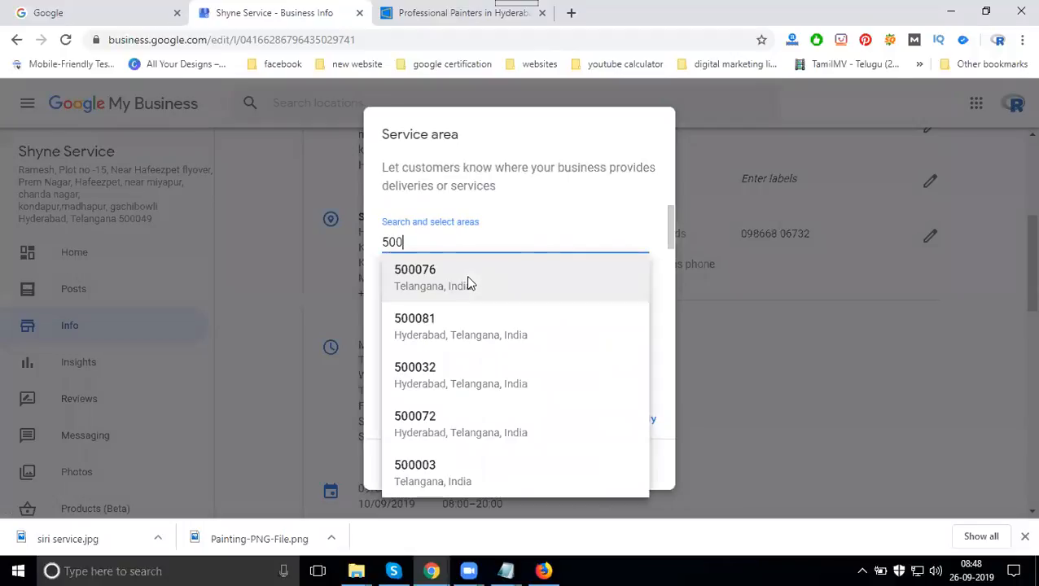
pyautogui.write('032')
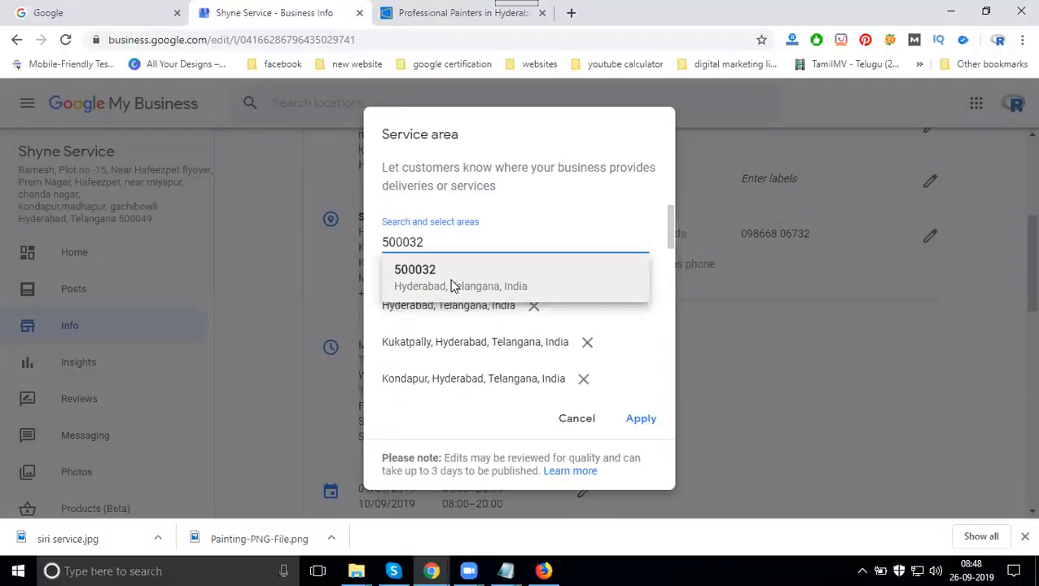
pyautogui.click(453, 286)
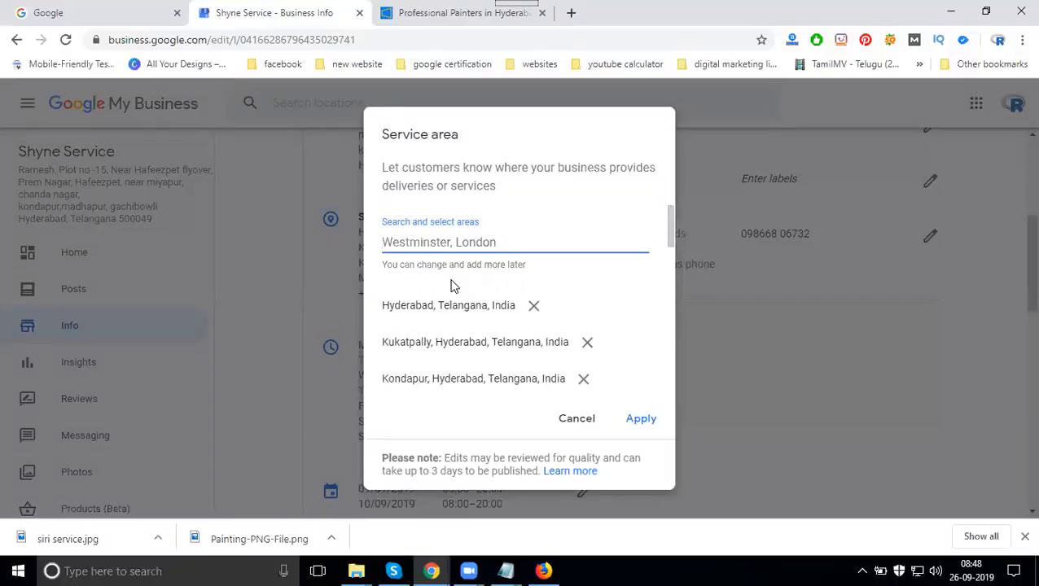
pyautogui.write('500072')
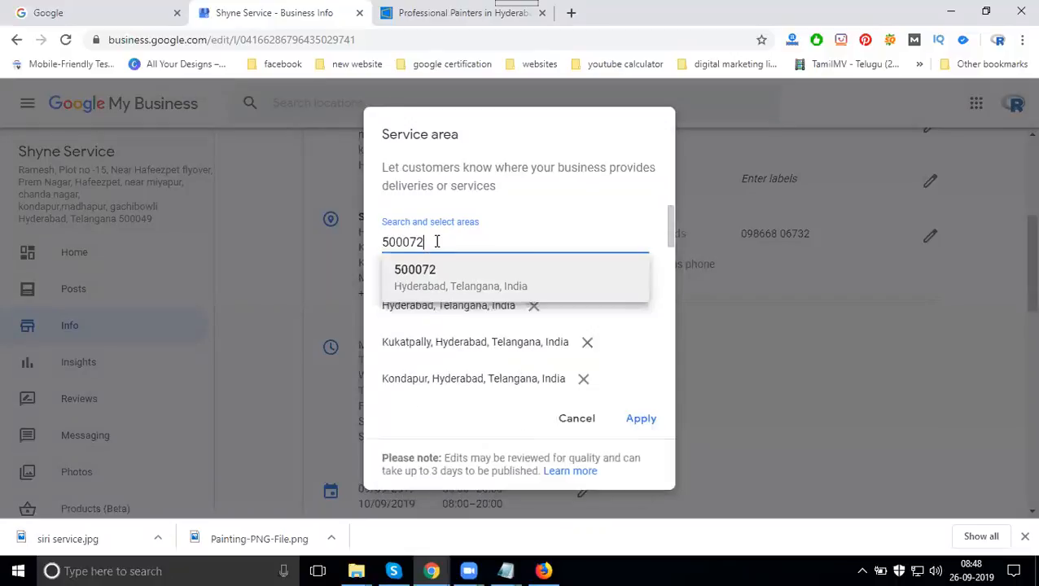
pyautogui.click(444, 289)
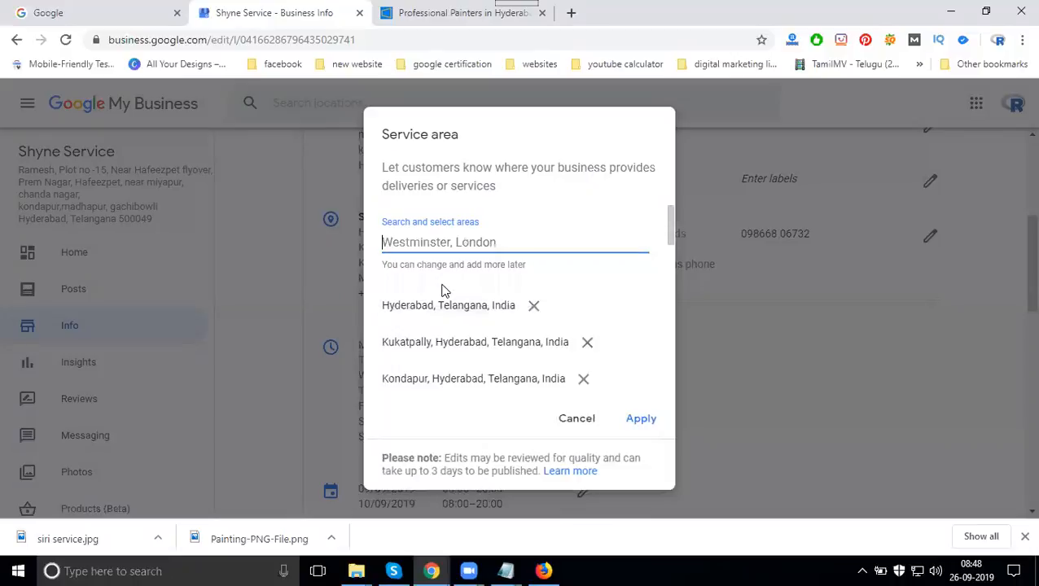
pyautogui.write('500081')
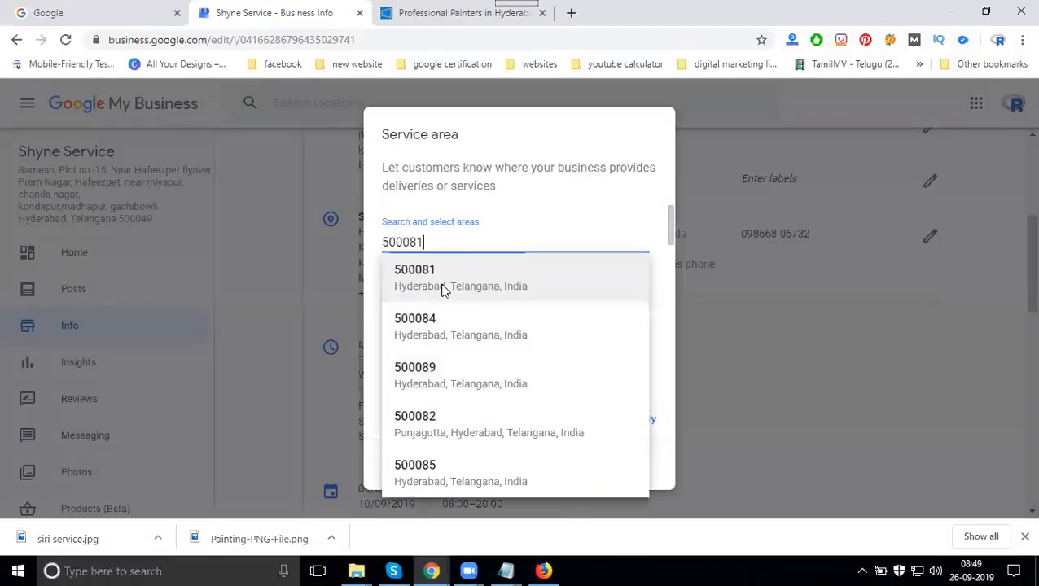
pyautogui.click(443, 289)
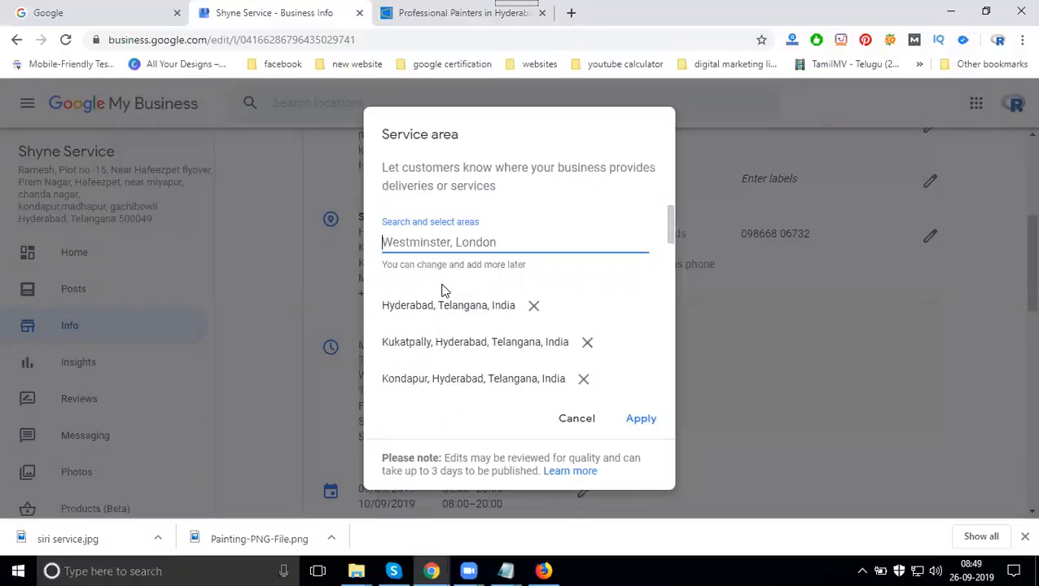
pyautogui.write('hafee')
pyautogui.press('Return')
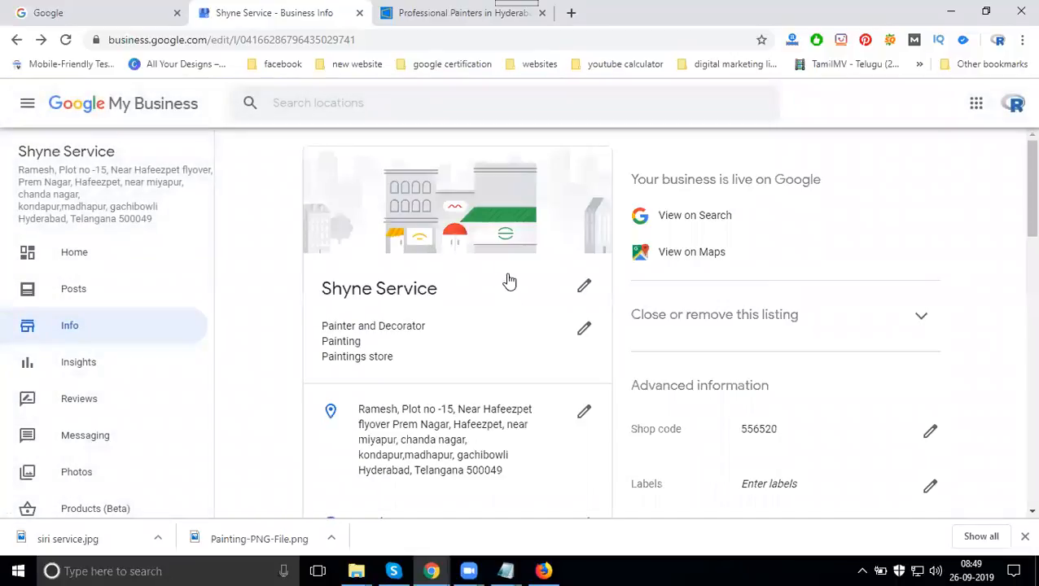
# Reopen the service area editor, add the Hyderabad postal codes 500032 and 500081, and apply the changes
pyautogui.scroll(-4, 504, 293)
pyautogui.scroll(1, 519, 257)
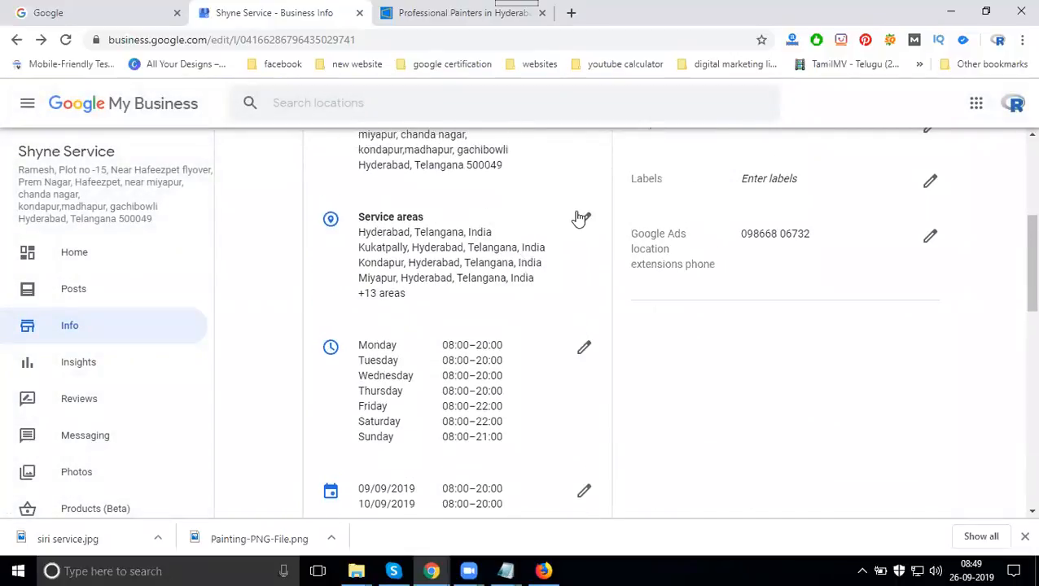
pyautogui.click(580, 218)
pyautogui.scroll(-5, 538, 324)
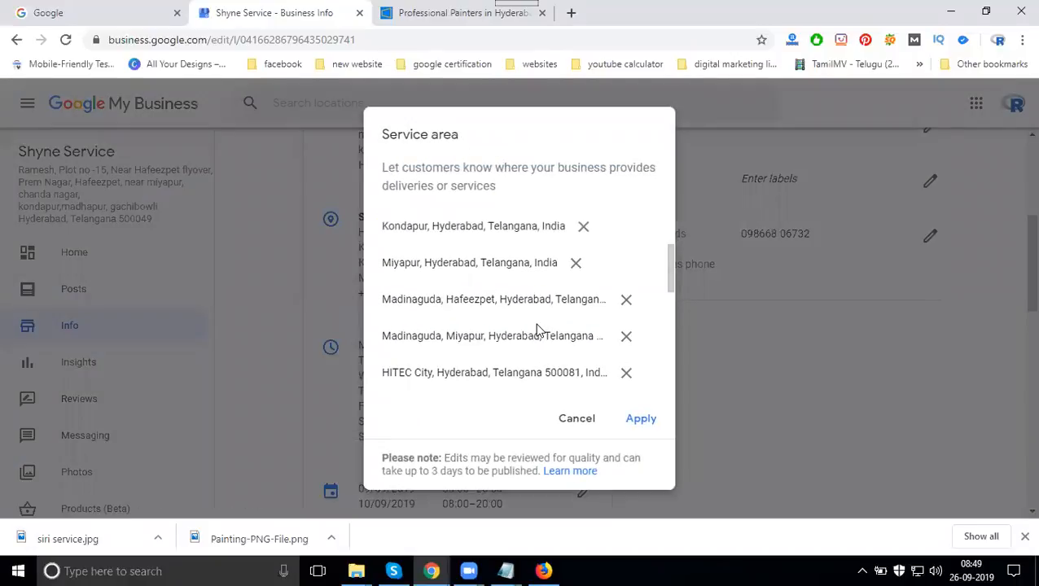
pyautogui.scroll(-4, 538, 324)
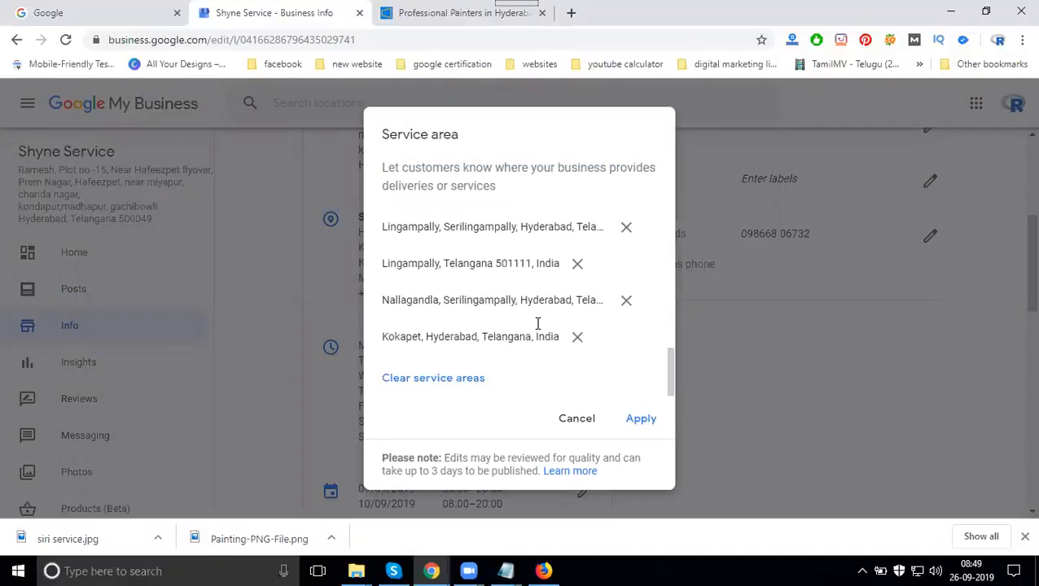
pyautogui.scroll(6, 498, 333)
pyautogui.scroll(4, 496, 330)
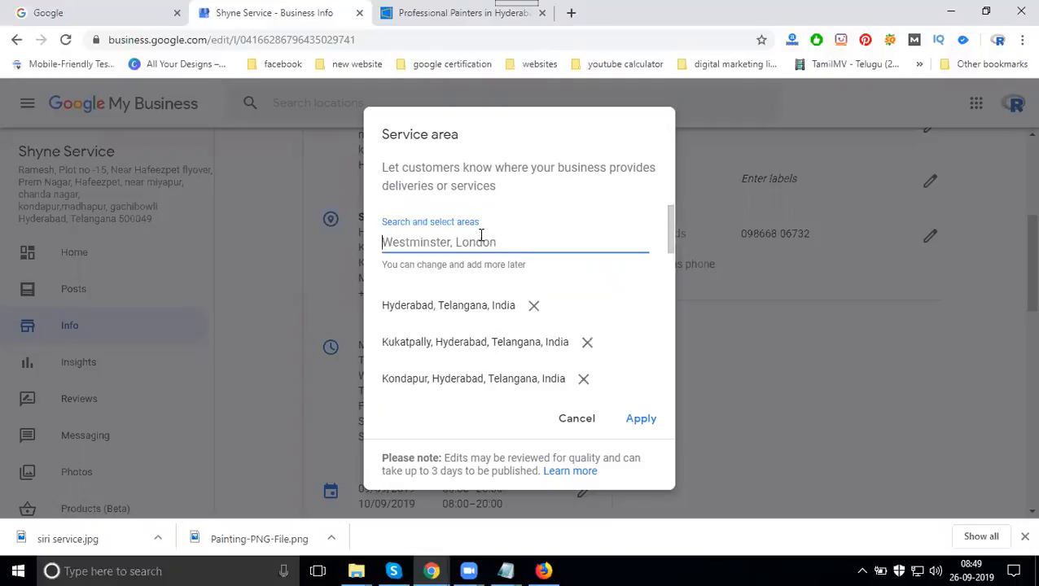
pyautogui.write('5000')
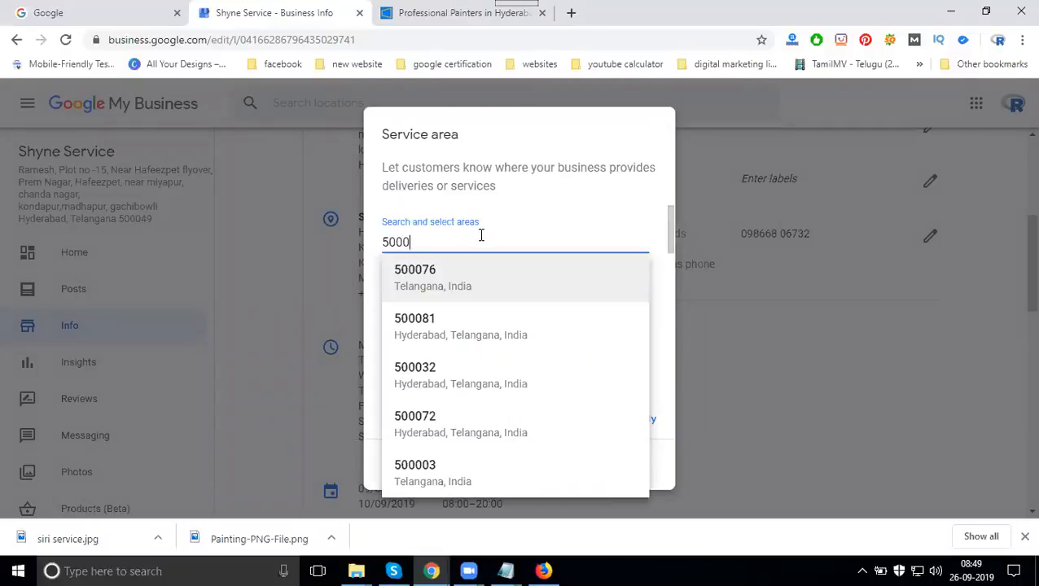
pyautogui.click(419, 373)
pyautogui.write('5000')
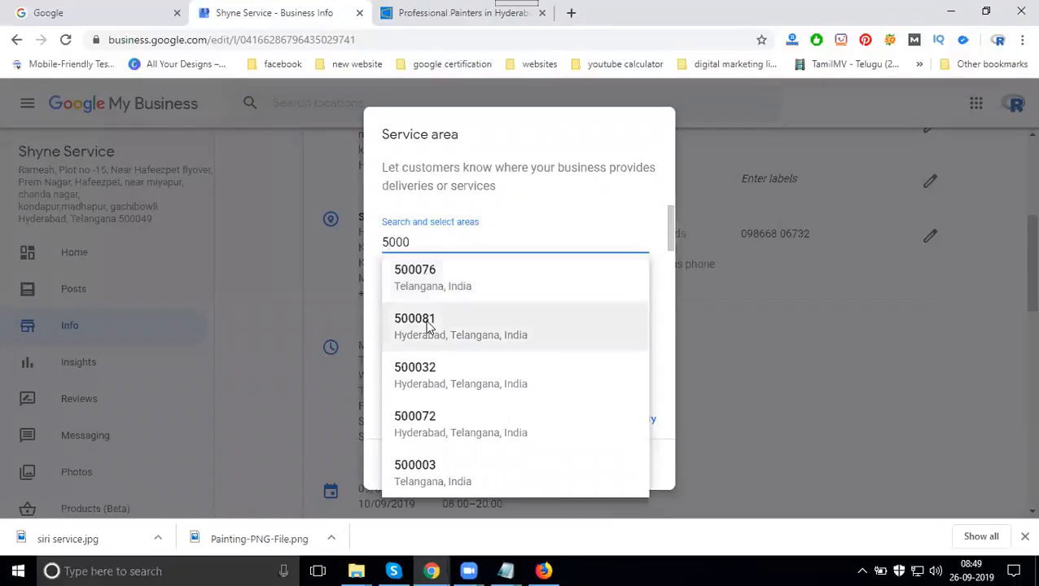
pyautogui.click(427, 325)
pyautogui.click(633, 420)
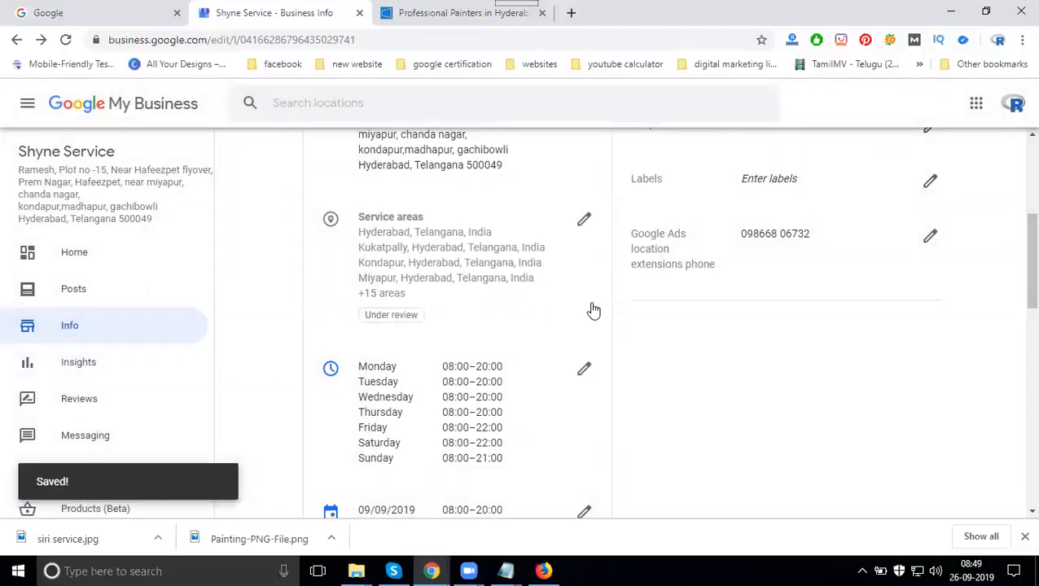
# Reopen the service areas, review the list through to its last entries, and apply it again
pyautogui.click(584, 220)
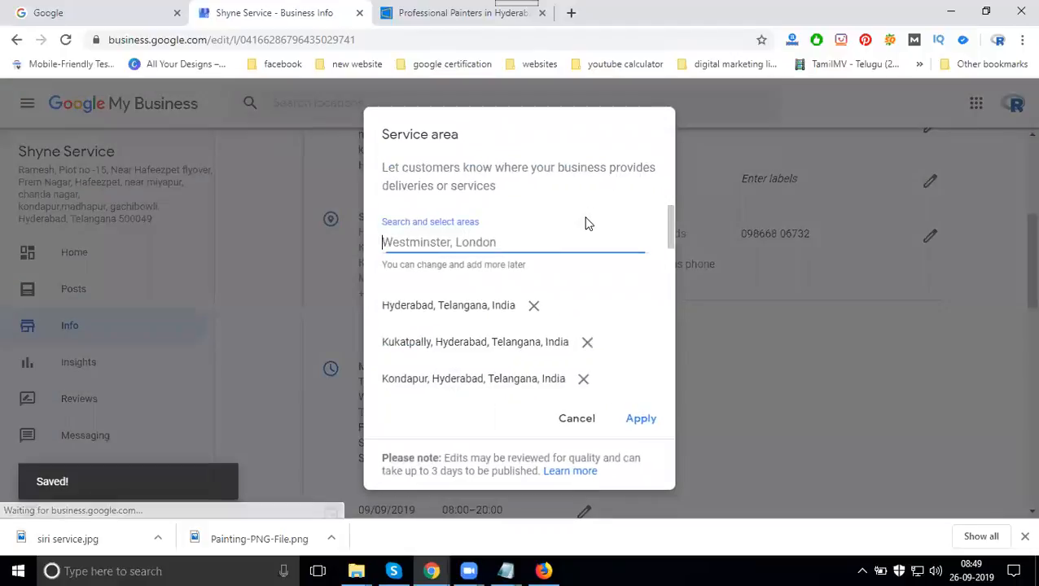
pyautogui.scroll(-3, 492, 305)
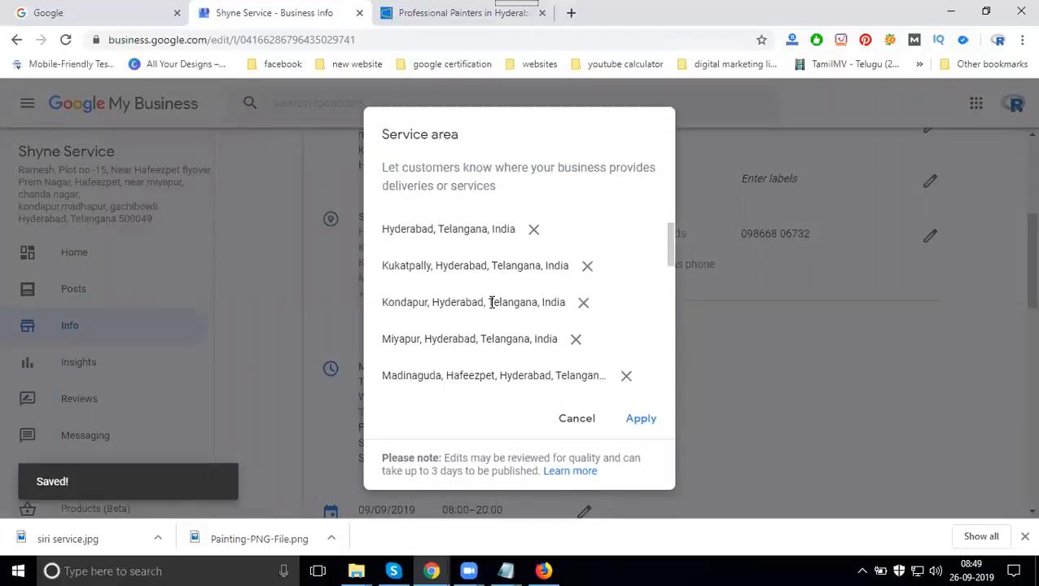
pyautogui.scroll(-5, 491, 308)
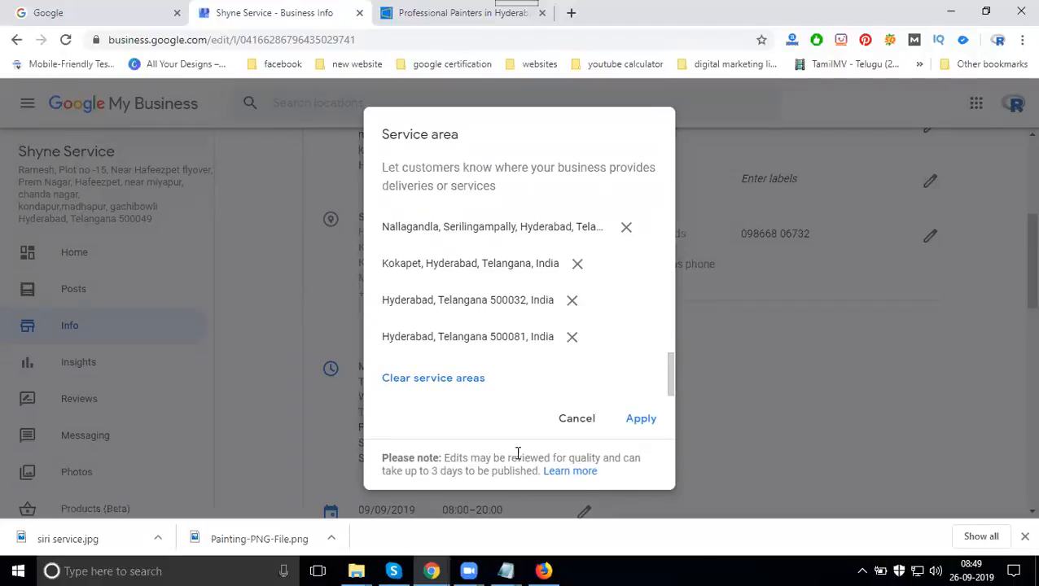
pyautogui.click(633, 417)
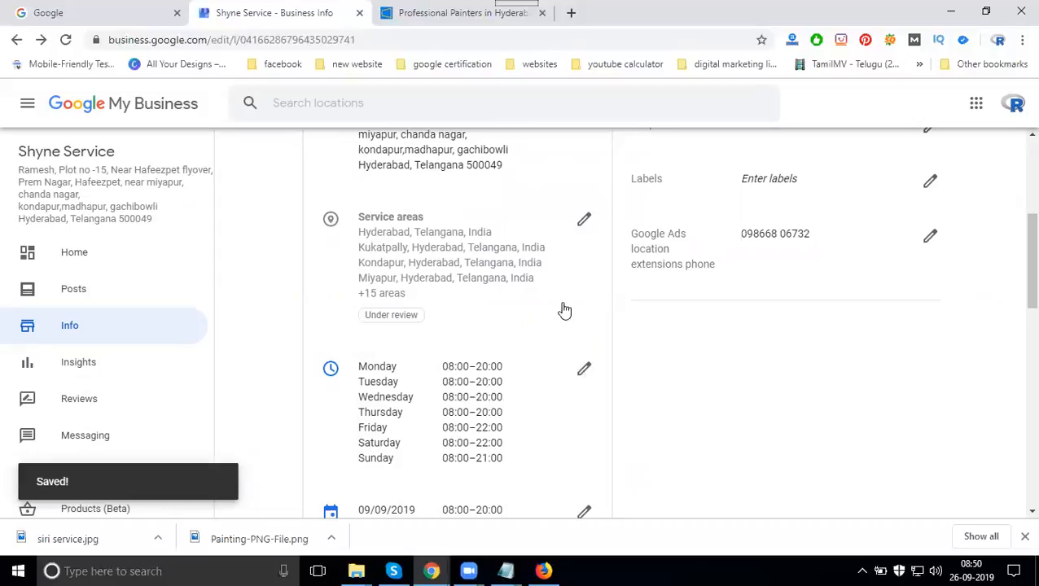
# Reopen the service area editor, review the existing entries, add Tellapur in Hyderabad, Telangana, and apply the change
pyautogui.click(582, 220)
pyautogui.scroll(-3, 468, 324)
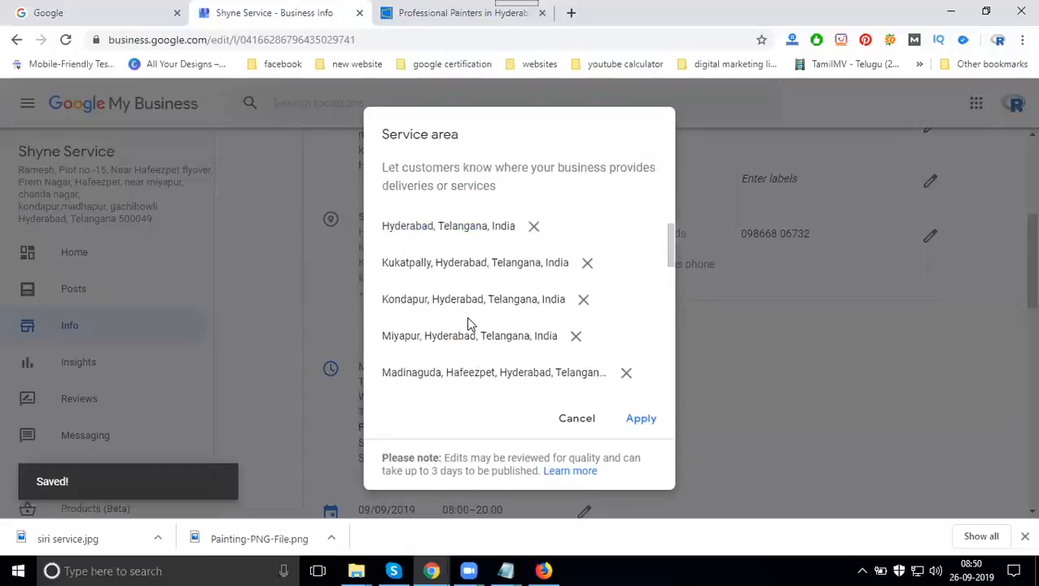
pyautogui.scroll(-5, 468, 324)
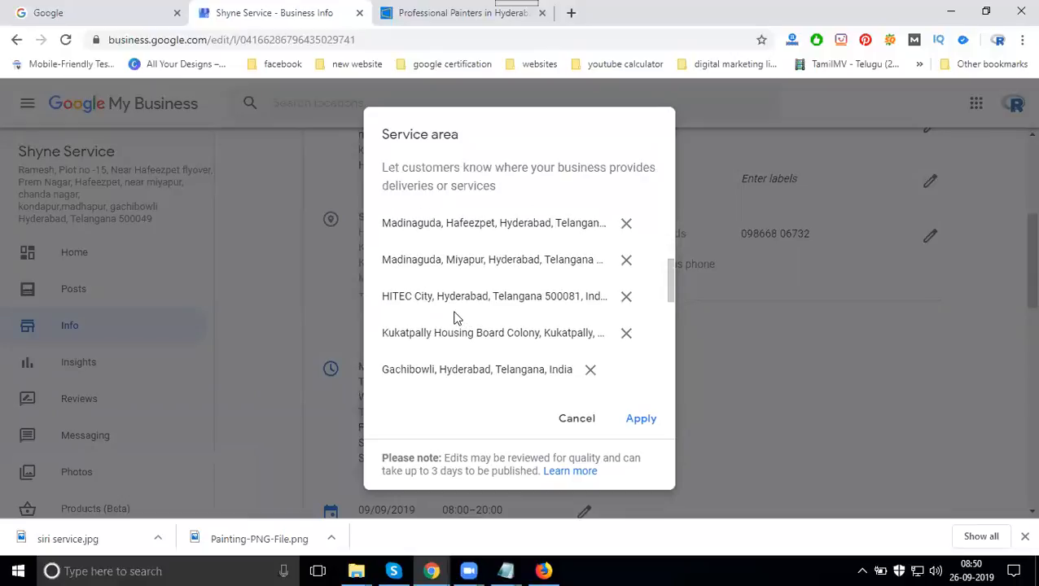
pyautogui.scroll(-4, 442, 298)
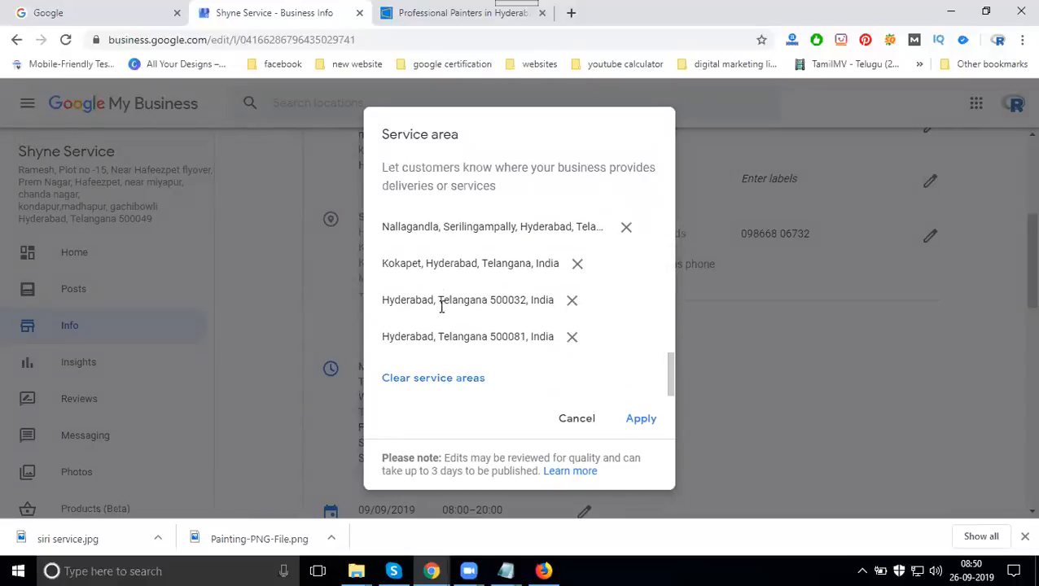
pyautogui.scroll(5, 447, 313)
pyautogui.scroll(5, 447, 312)
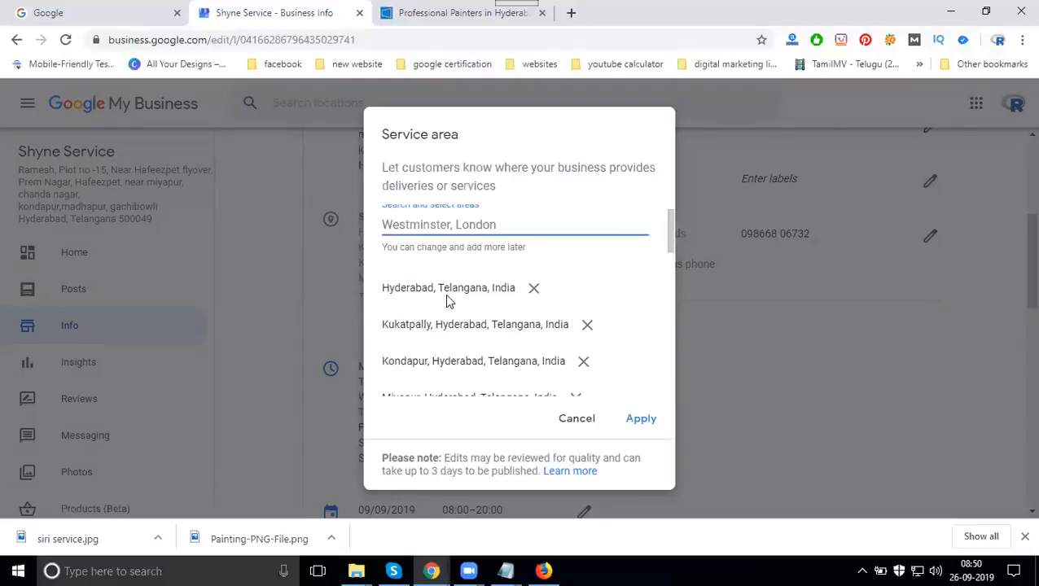
pyautogui.write('tella')
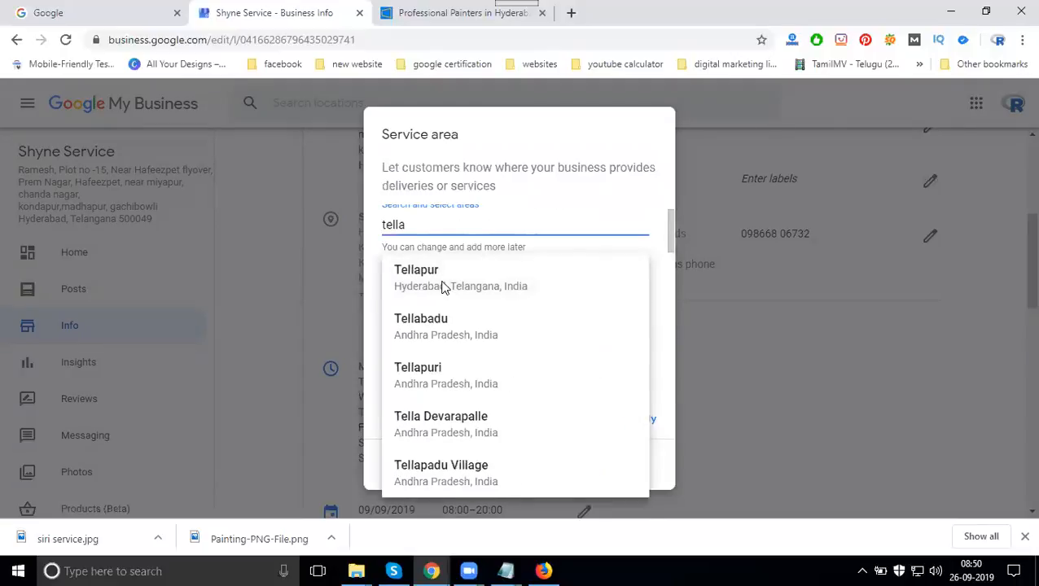
pyautogui.click(444, 288)
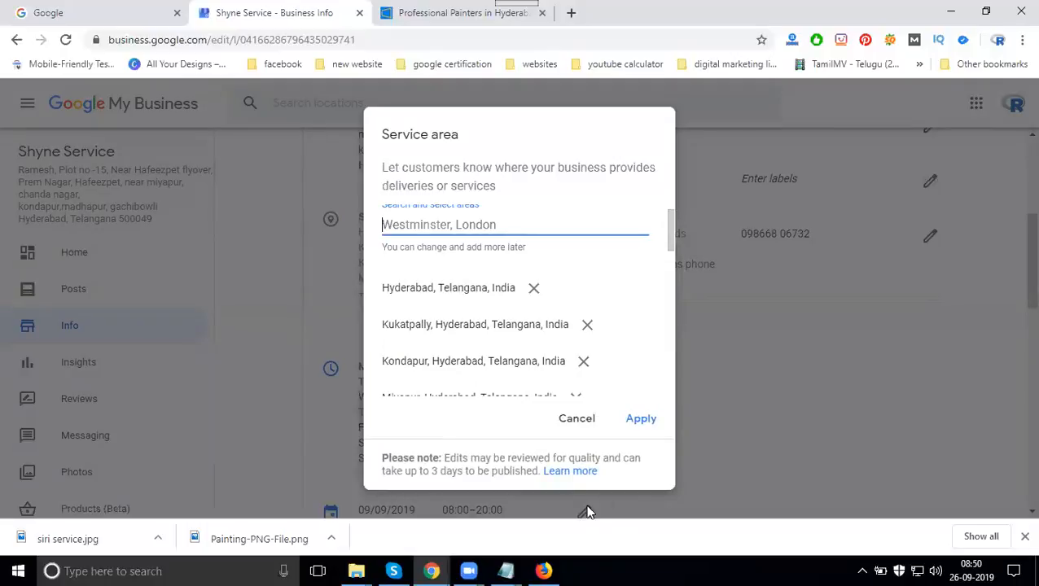
pyautogui.click(640, 420)
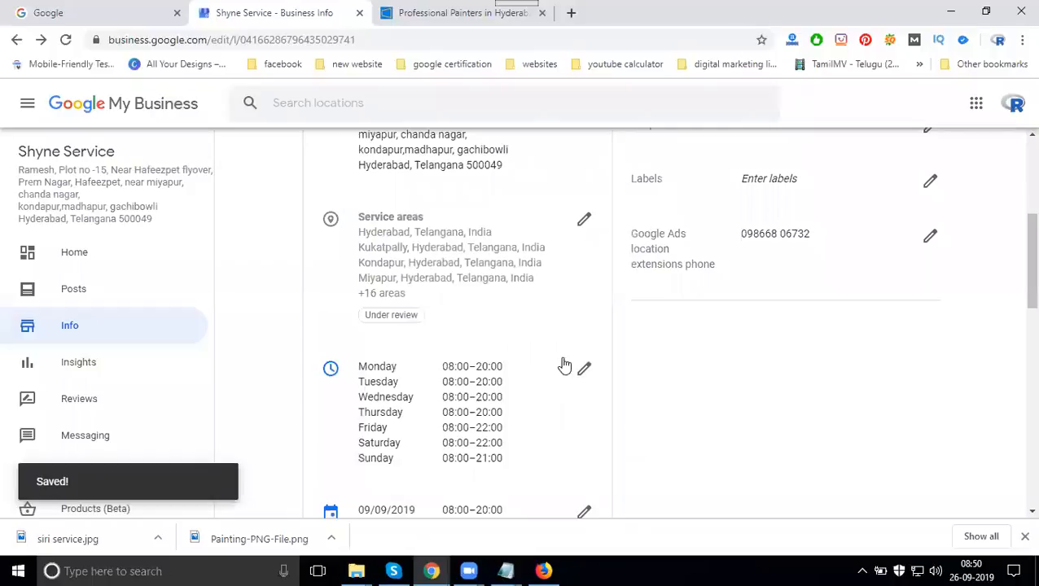
pyautogui.click(584, 218)
pyautogui.scroll(-3, 528, 325)
pyautogui.scroll(-5, 529, 327)
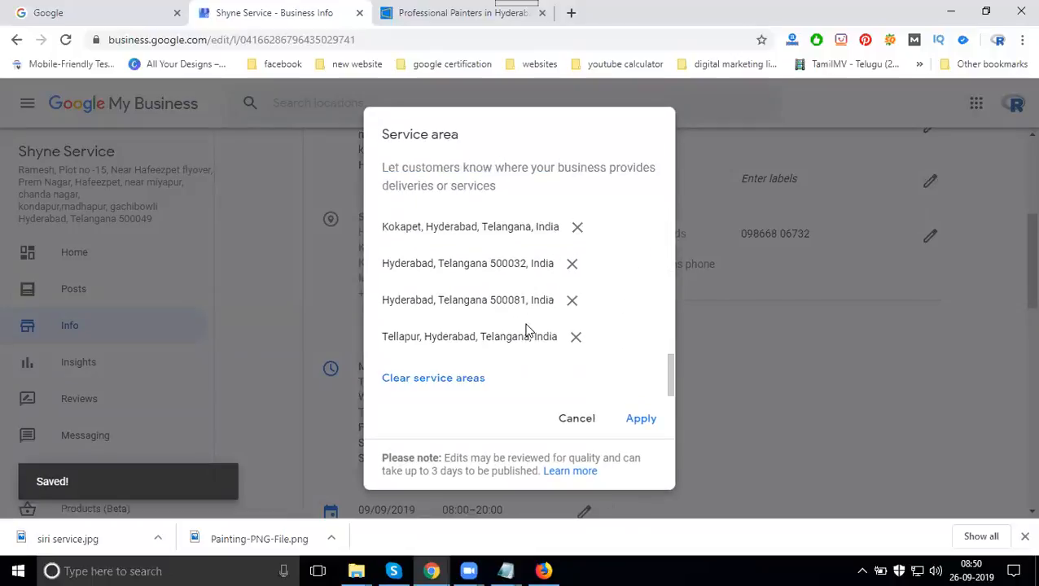
pyautogui.click(418, 381)
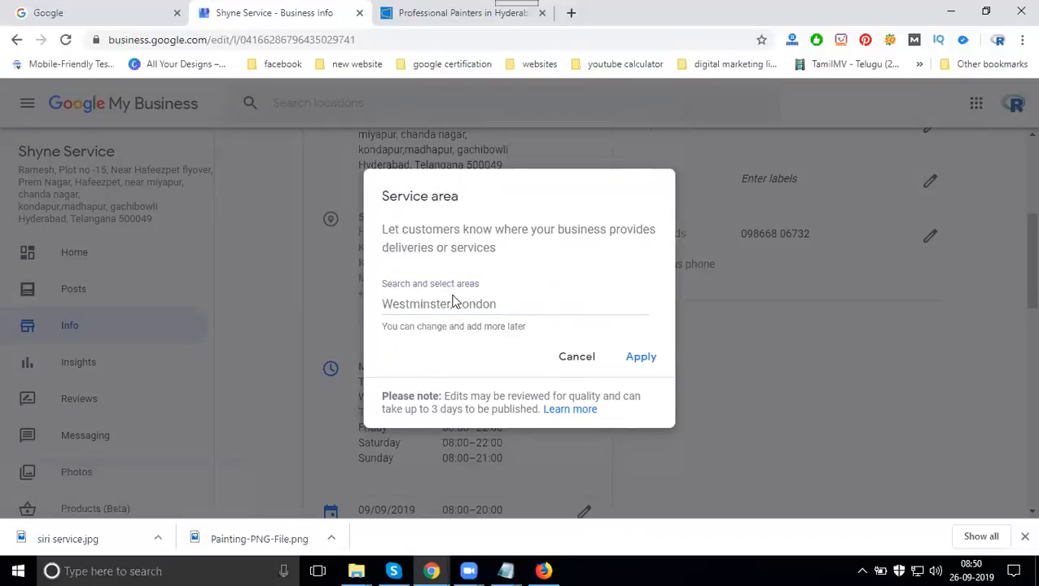
pyautogui.click(570, 360)
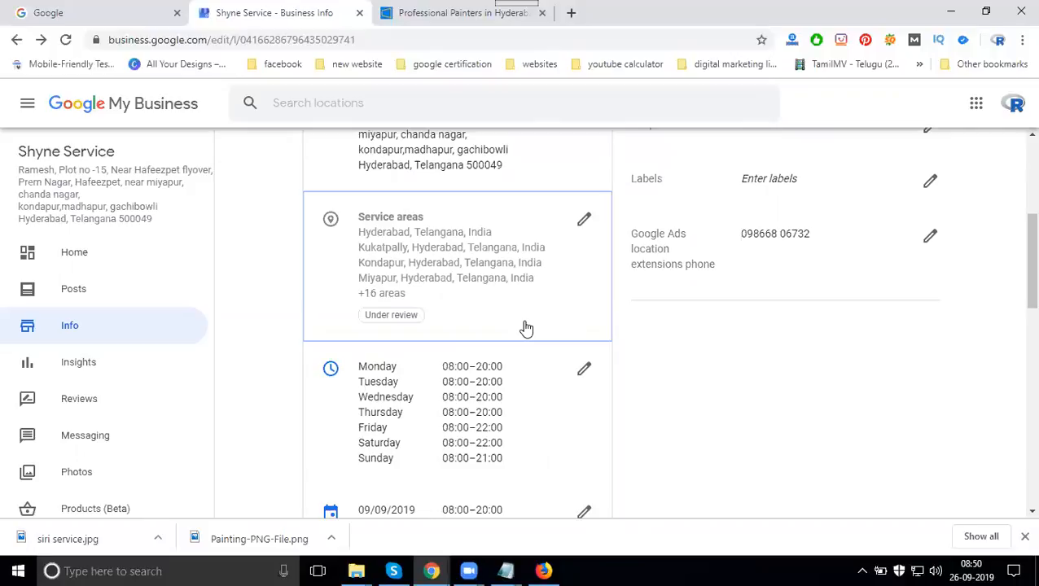
# Reload the business info page and check the review status of the service areas
pyautogui.click(68, 47)
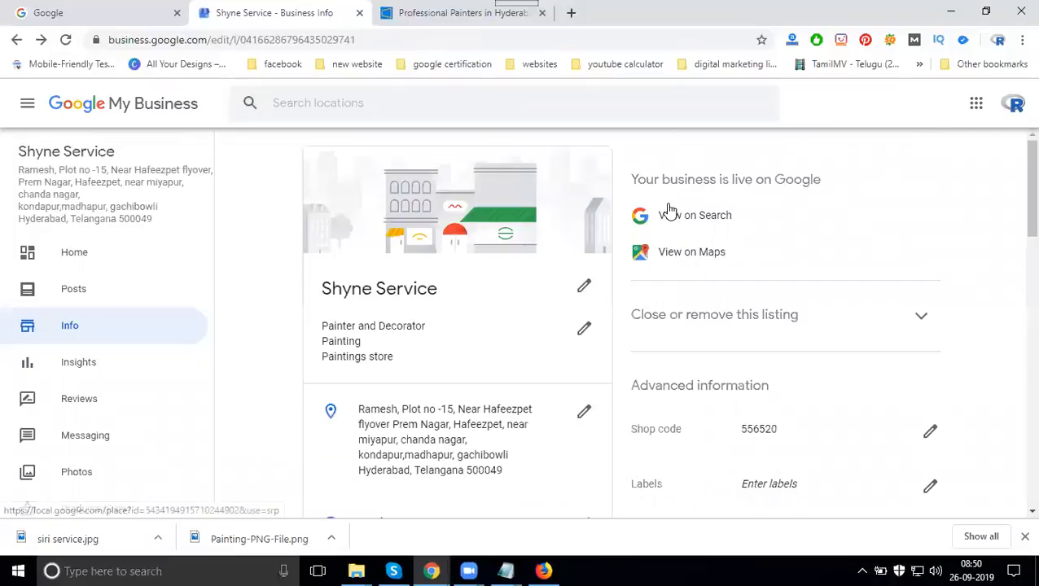
pyautogui.scroll(-4, 529, 273)
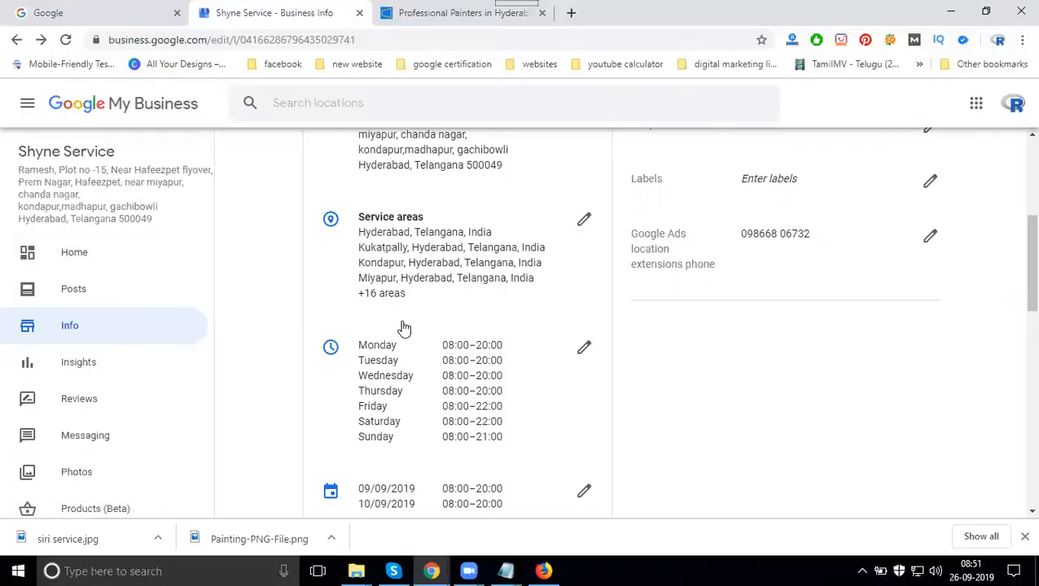
pyautogui.scroll(4, 404, 327)
# Change the business name to "Shyne Service - Painting and painters in hyderabad", apply it, and reload the page
pyautogui.click(584, 287)
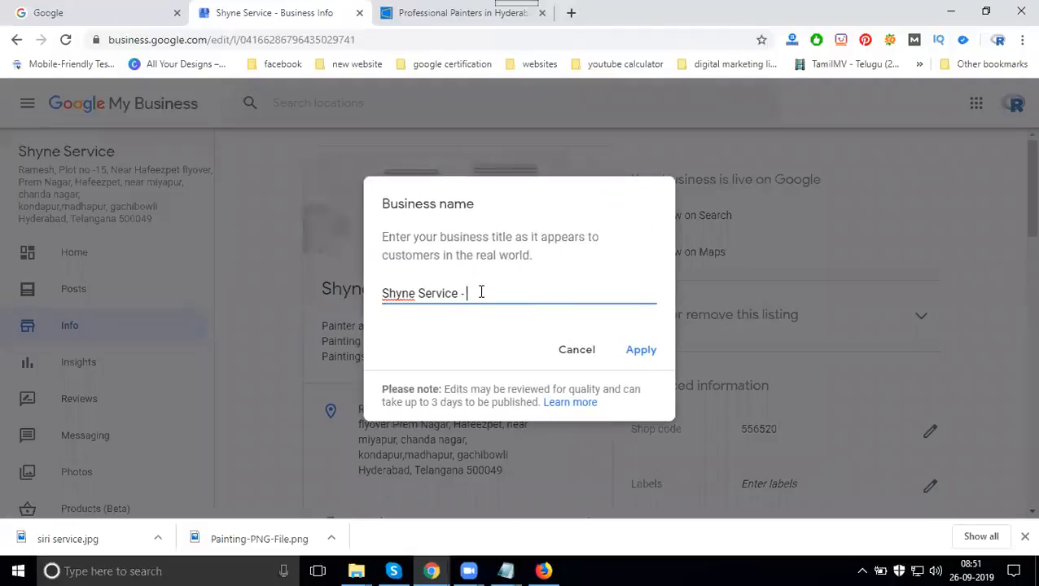
pyautogui.press('BackSpace')
pyautogui.write('Painters And Pai')
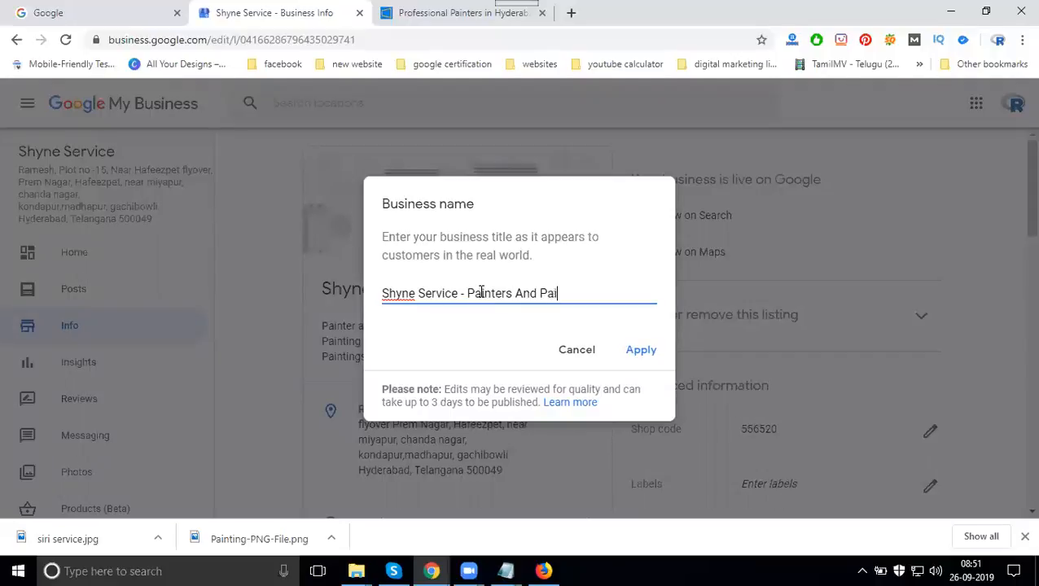
pyautogui.write('nting Ser')
pyautogui.press('BackSpace')
pyautogui.press('BackSpace')
pyautogui.press('BackSpace')
pyautogui.press('BackSpace')
pyautogui.press('BackSpace')
pyautogui.press('BackSpace')
pyautogui.press('BackSpace')
pyautogui.press('BackSpace')
pyautogui.press('BackSpace')
pyautogui.press('BackSpace')
pyautogui.press('BackSpace')
pyautogui.press('BackSpace')
pyautogui.press('BackSpace')
pyautogui.press('BackSpace')
pyautogui.press('BackSpace')
pyautogui.press('BackSpace')
pyautogui.press('BackSpace')
pyautogui.press('BackSpace')
pyautogui.press('BackSpace')
pyautogui.press('BackSpace')
pyautogui.press('BackSpace')
pyautogui.press('BackSpace')
pyautogui.press('BackSpace')
pyautogui.write('inting and painter s')
pyautogui.press('BackSpace')
pyautogui.press('BackSpace')
pyautogui.write('s inh')
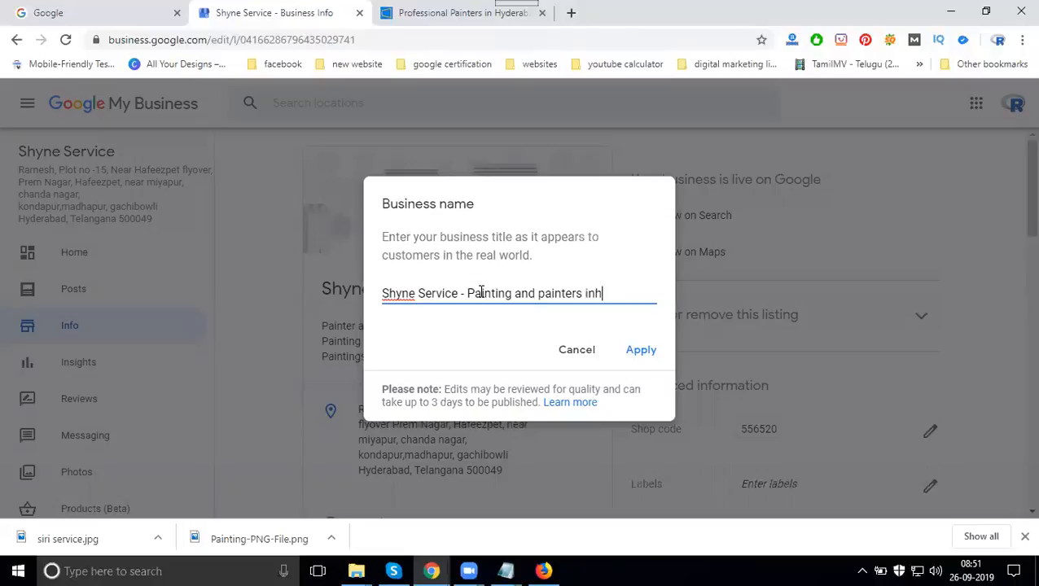
pyautogui.press('BackSpace')
pyautogui.write('hyderabad')
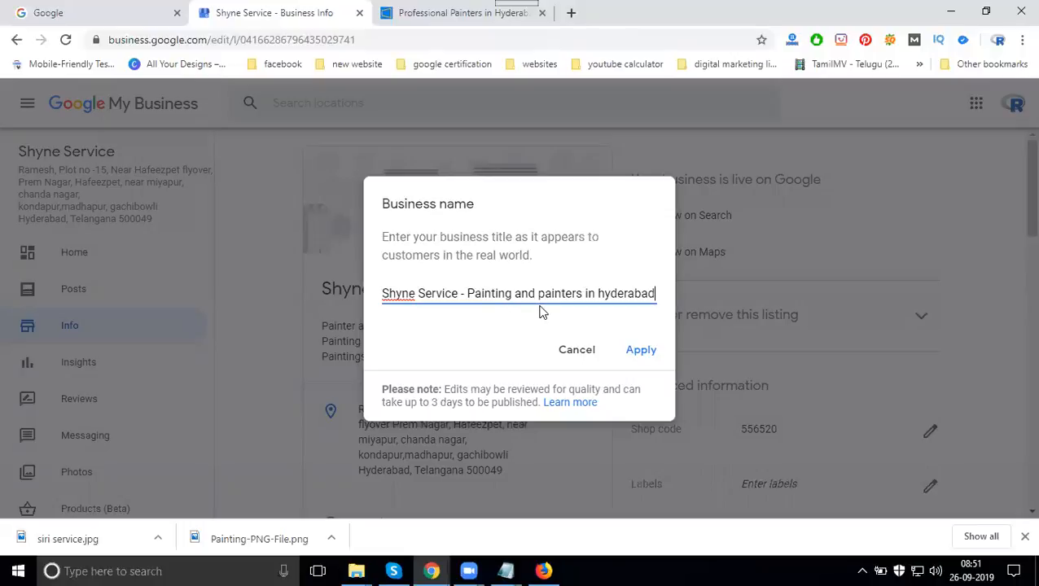
pyautogui.click(632, 354)
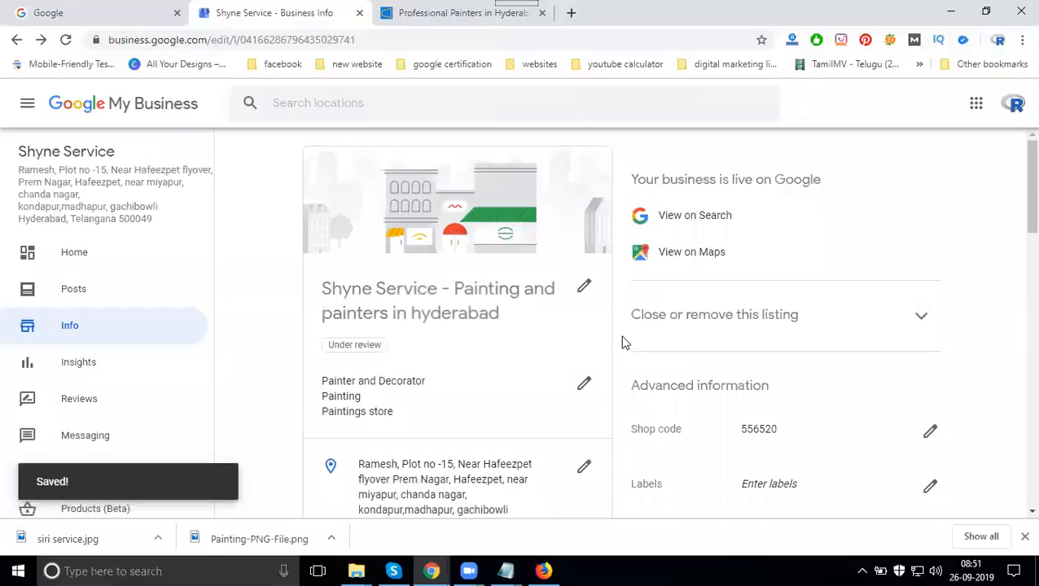
pyautogui.click(66, 41)
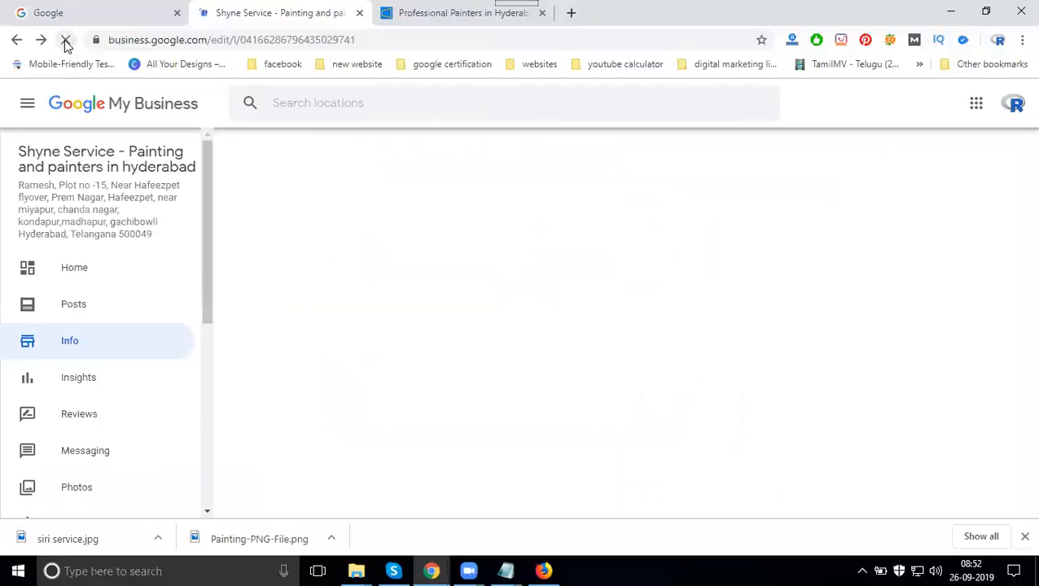